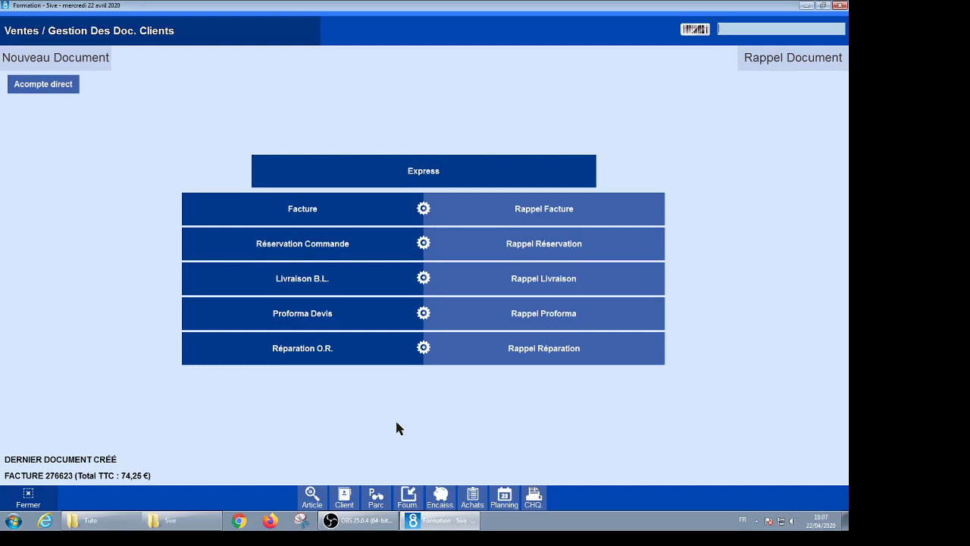
# Step: Create a new Facture and assign the customer found by a surname search in the client list
pyautogui.click(300, 211)
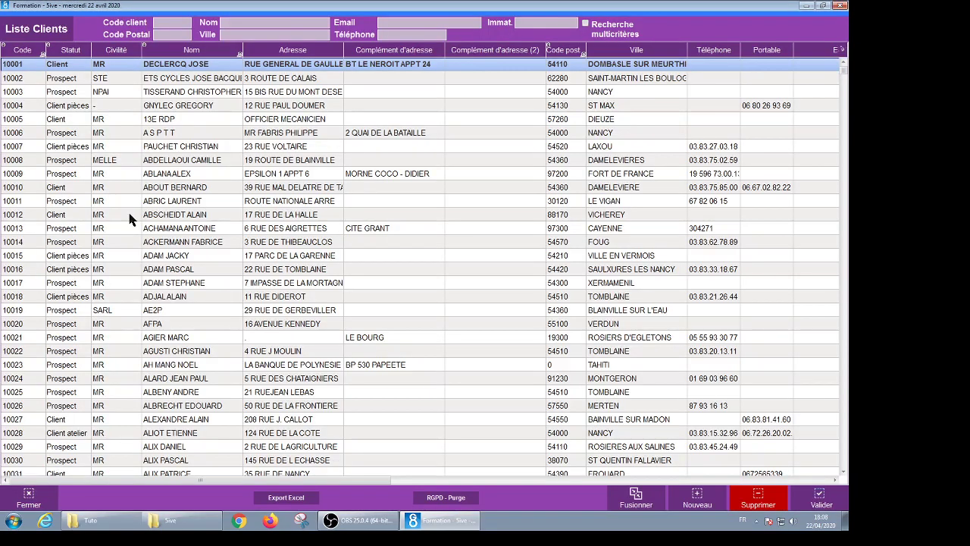
pyautogui.click(251, 25)
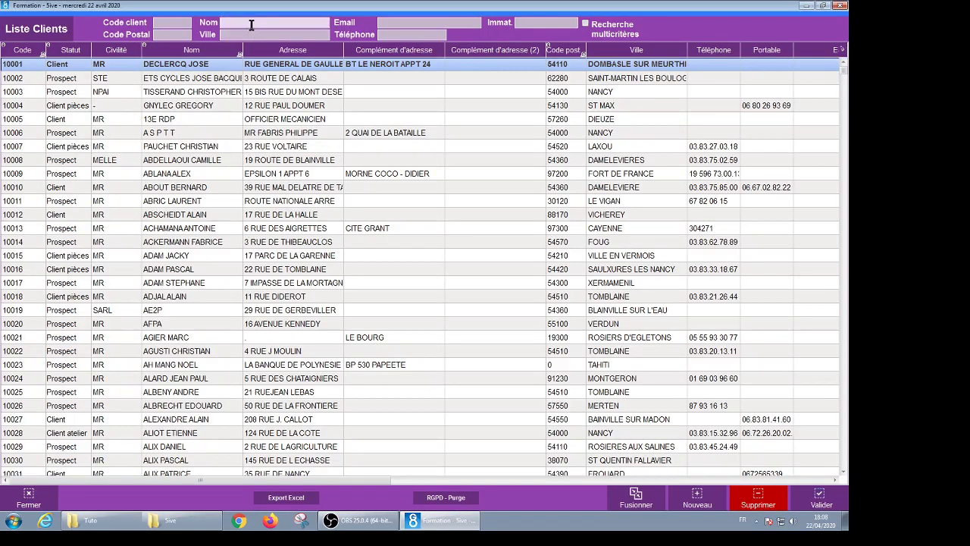
pyautogui.write('DUPONT')
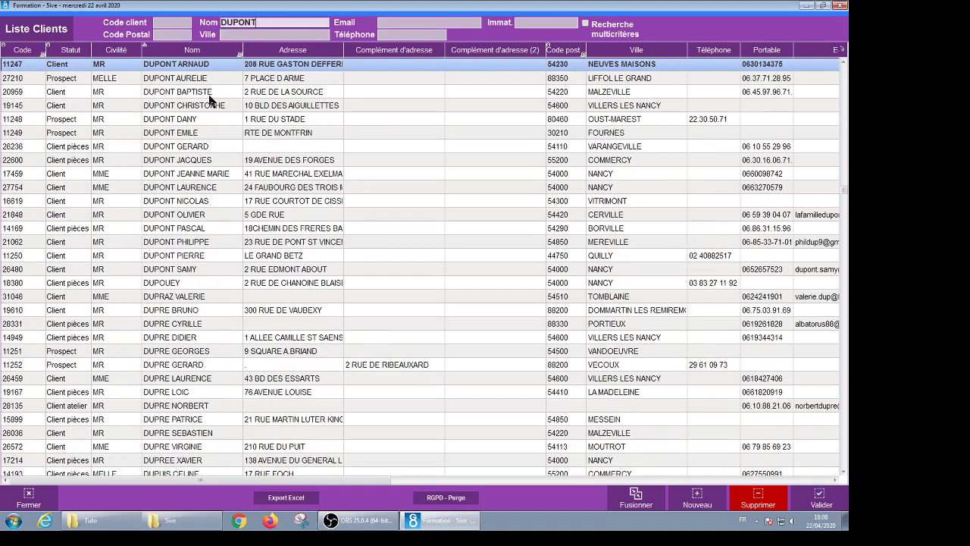
pyautogui.doubleClick(203, 94)
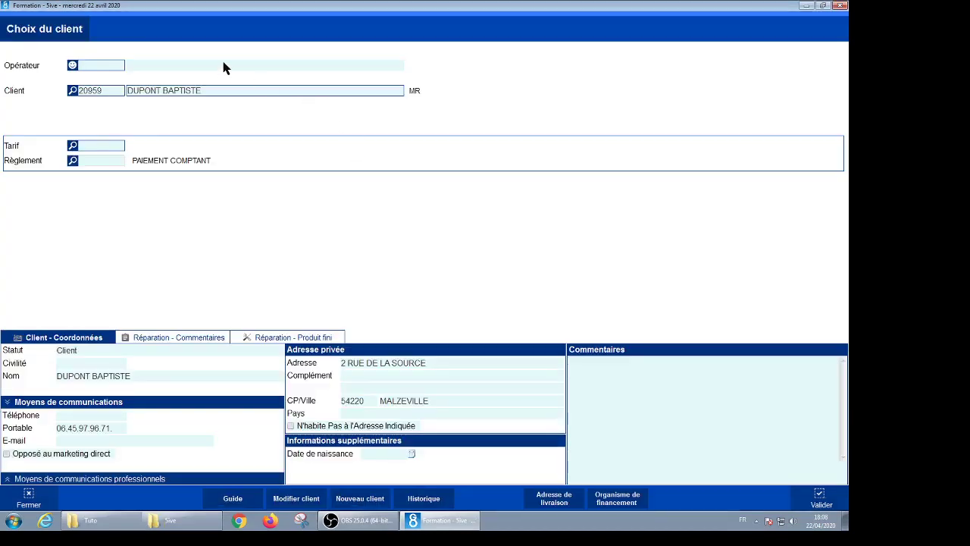
pyautogui.press('Return')
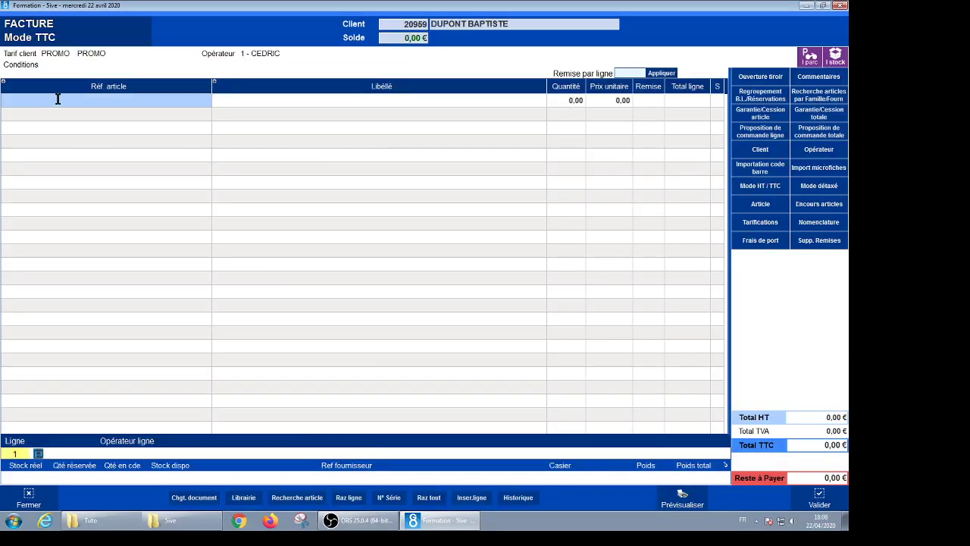
# Step: Enter REP as the article reference to bring up the Reprise d'occasion trade-in form
pyautogui.write('REP')
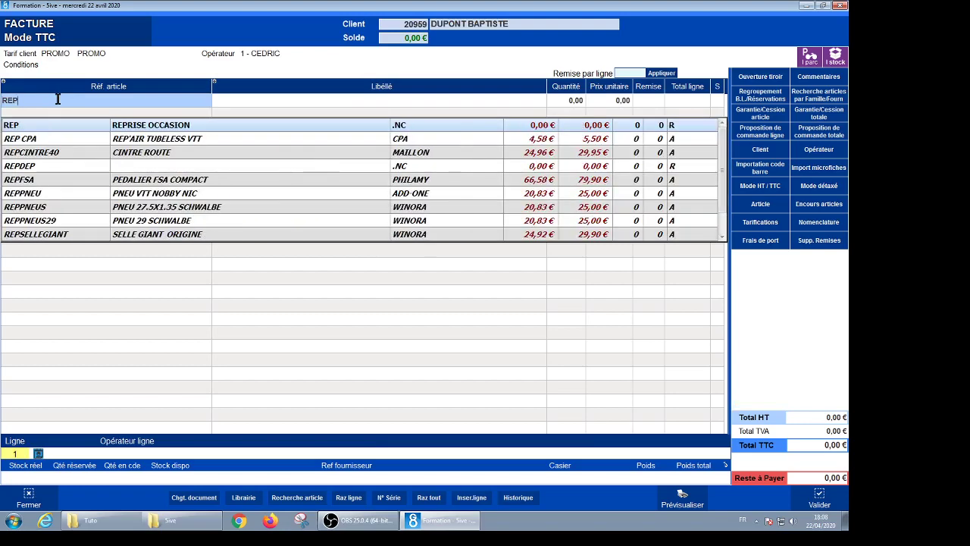
pyautogui.press('Escape')
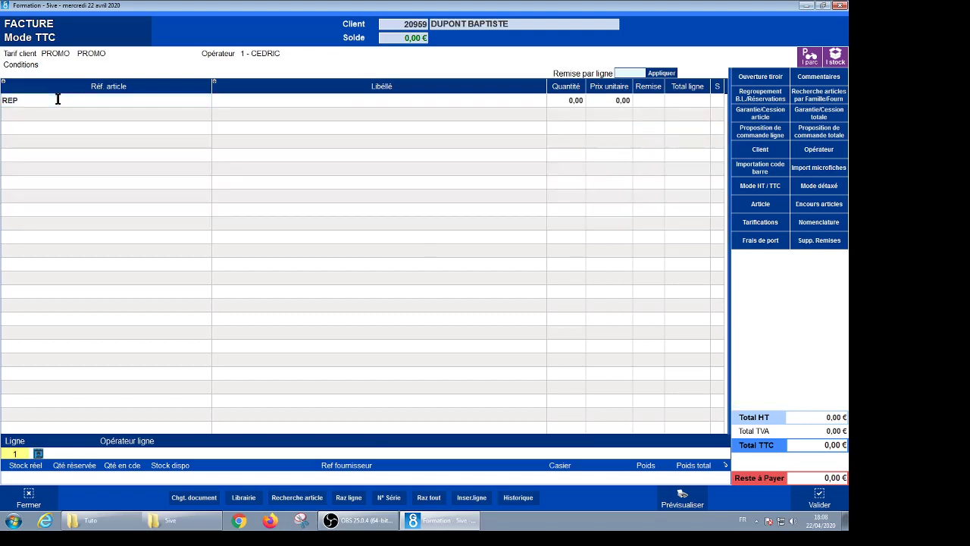
pyautogui.press('Return')
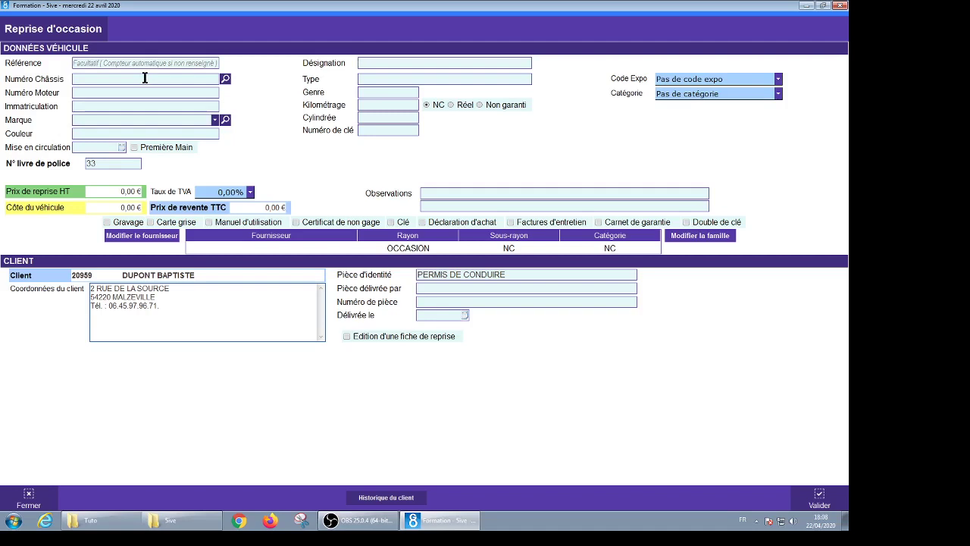
pyautogui.click(98, 80)
pyautogui.write('TRE')
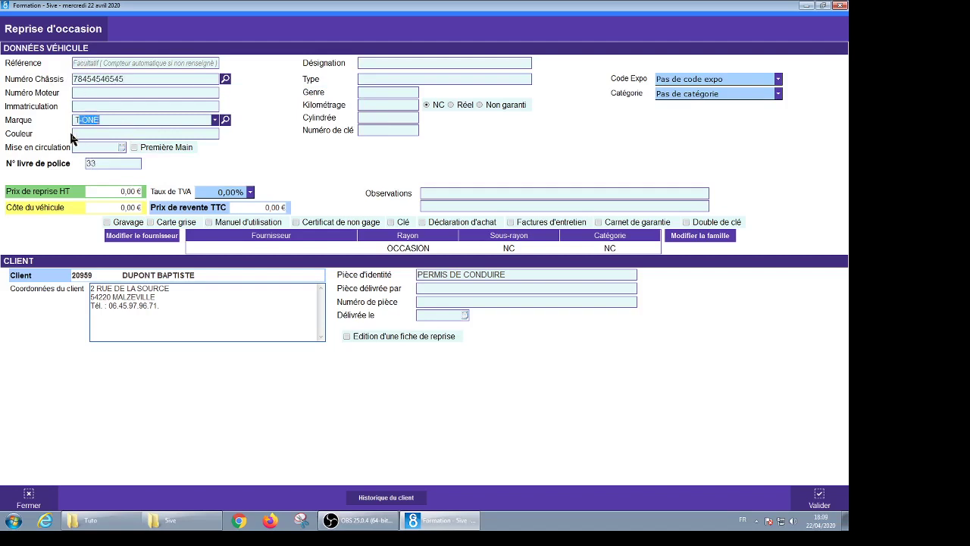
pyautogui.write('K')
# Step: Set the trade-in bike's colour to BLANC and its designation to MADONE 2.1 T54
pyautogui.click(76, 133)
pyautogui.write('BLAUC')
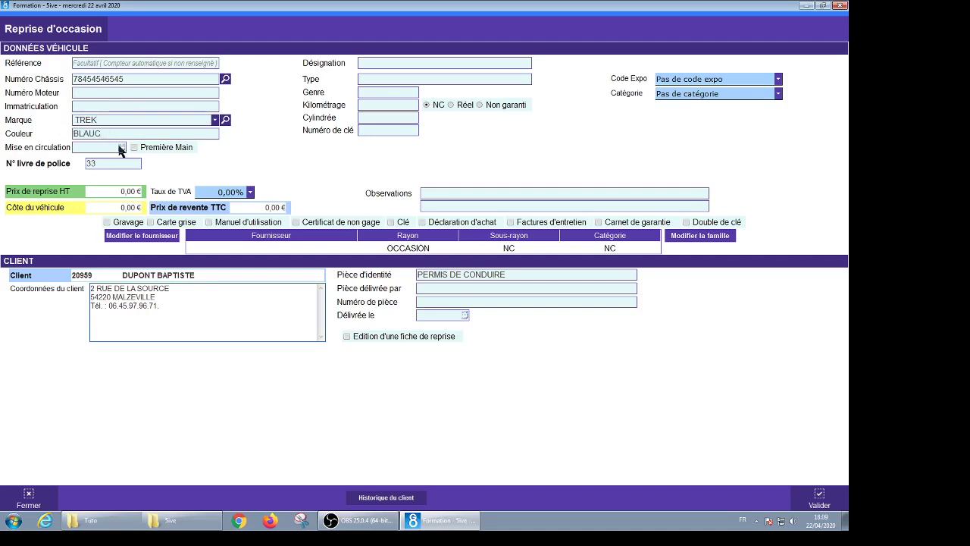
pyautogui.press('BackSpace')
pyautogui.press('BackSpace')
pyautogui.write('NC')
pyautogui.click(367, 66)
pyautogui.write('M')
pyautogui.write('ADONE 2.1 T54')
# Step: Enter 800 as both the trade-in price HT and resale price TTC, then validate
pyautogui.click(113, 194)
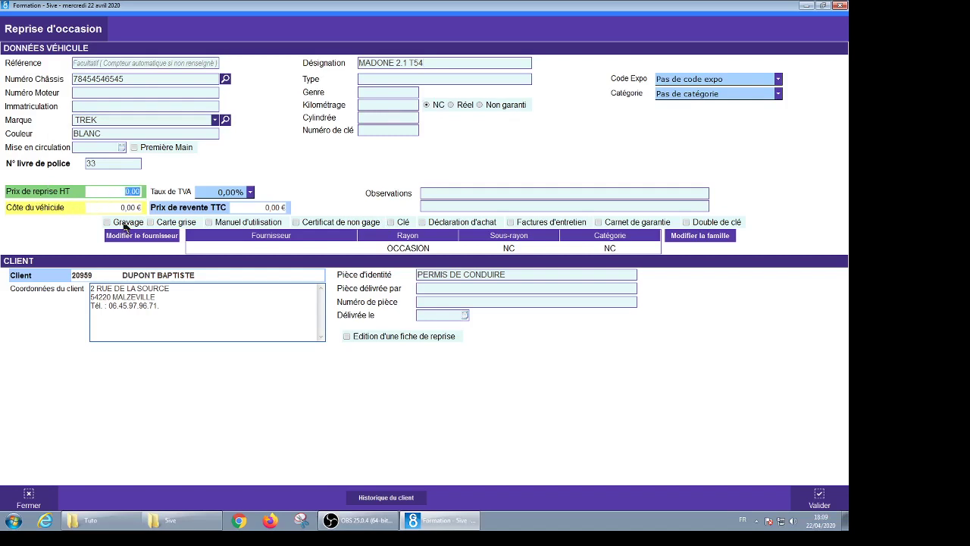
pyautogui.write('800')
pyautogui.click(253, 208)
pyautogui.write('800')
pyautogui.click(820, 497)
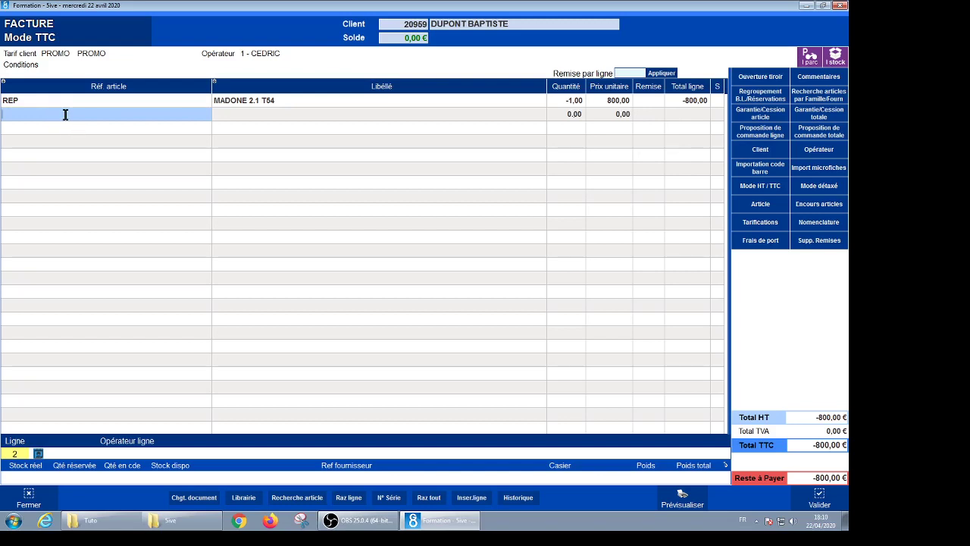
pyautogui.press('Return')
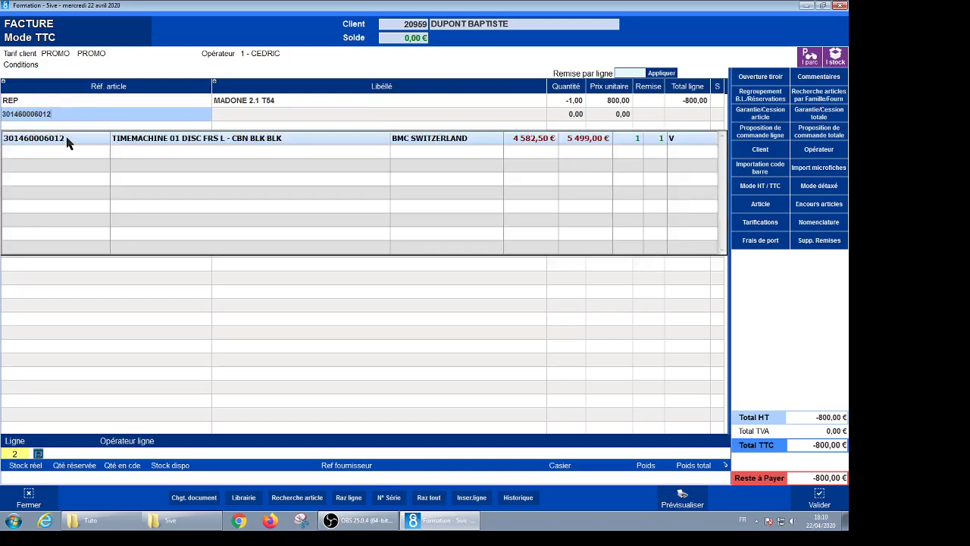
pyautogui.doubleClick(66, 144)
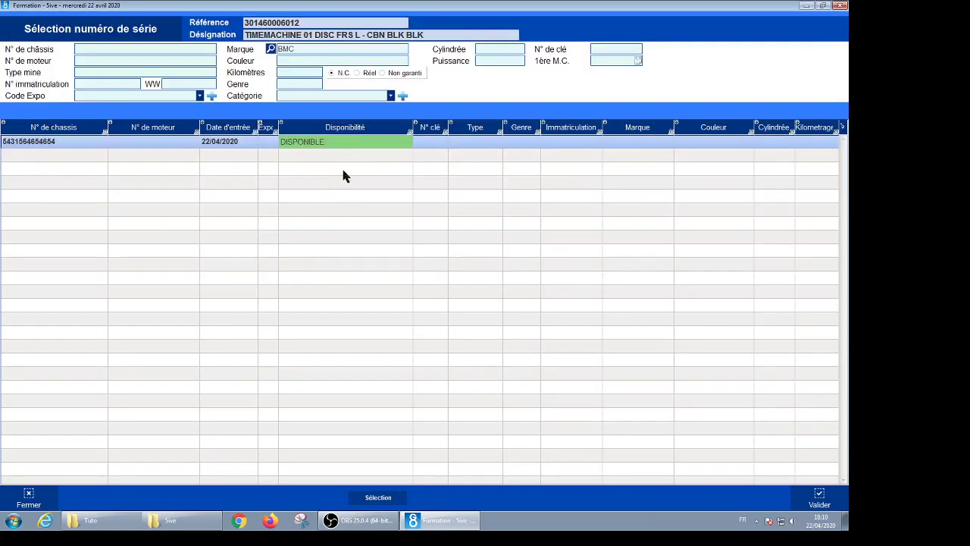
pyautogui.click(28, 147)
pyautogui.click(820, 499)
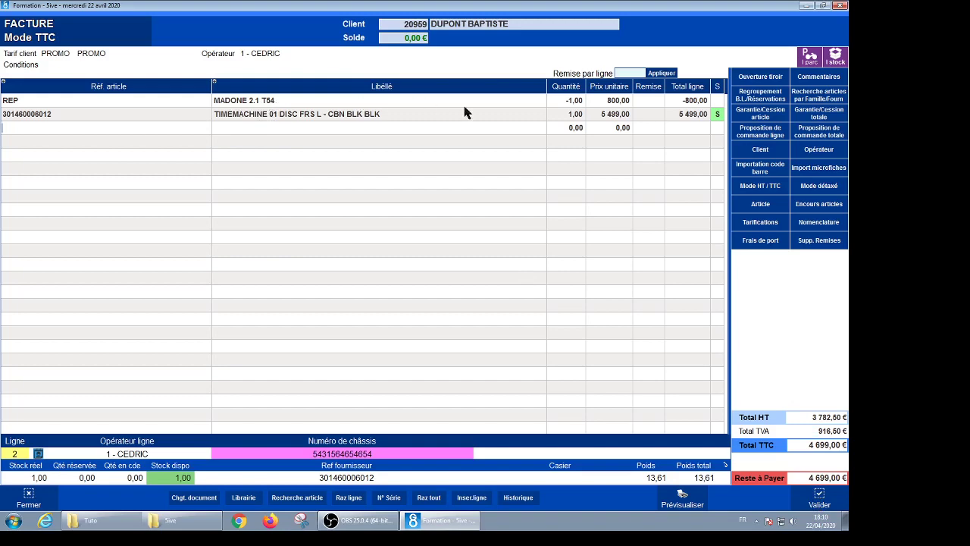
pyautogui.click(821, 500)
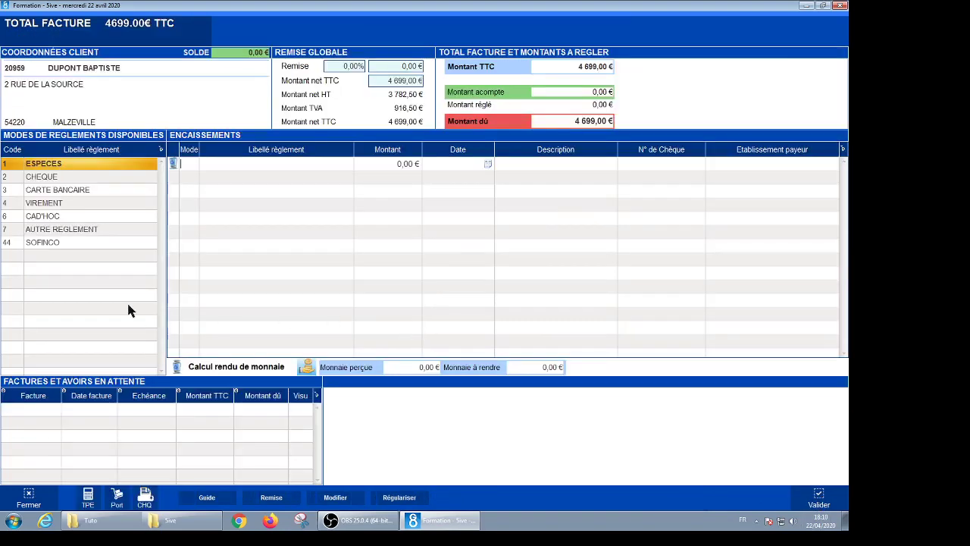
# Step: Pay the full 4 699,00 € by CARTE BANCAIRE and confirm the payment
pyautogui.doubleClick(60, 191)
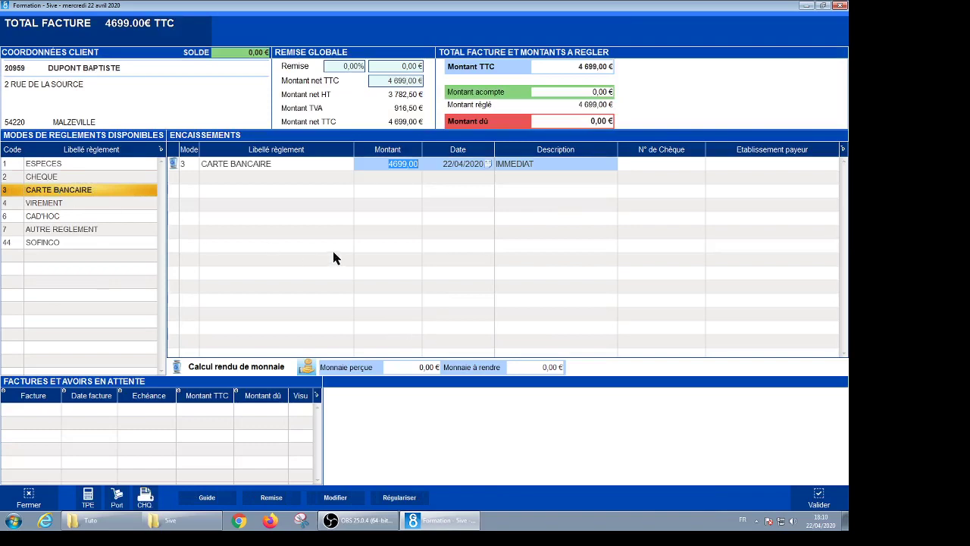
pyautogui.press('Tab')
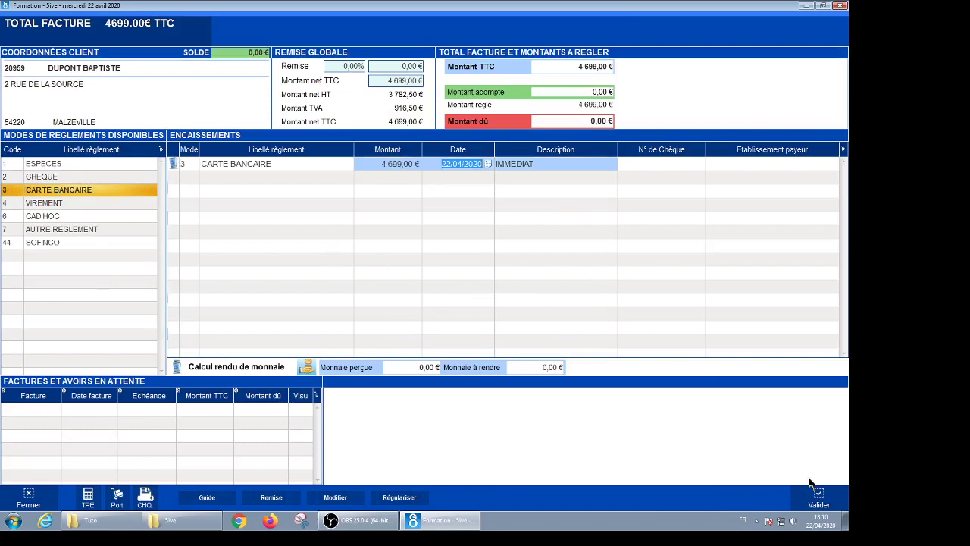
pyautogui.click(819, 497)
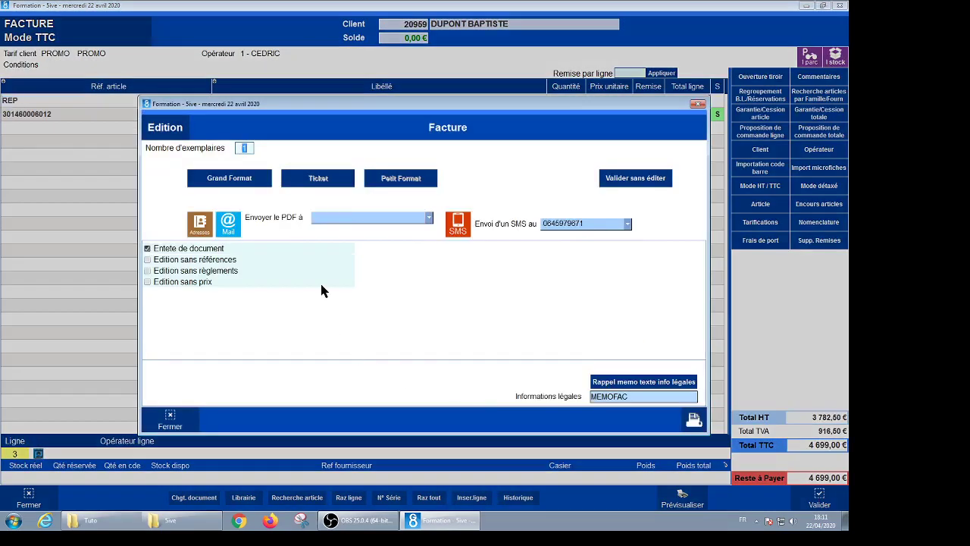
# Step: Skip printing, review the saved 4 699,00 € invoice preview, then close it and today's invoice list
pyautogui.click(630, 182)
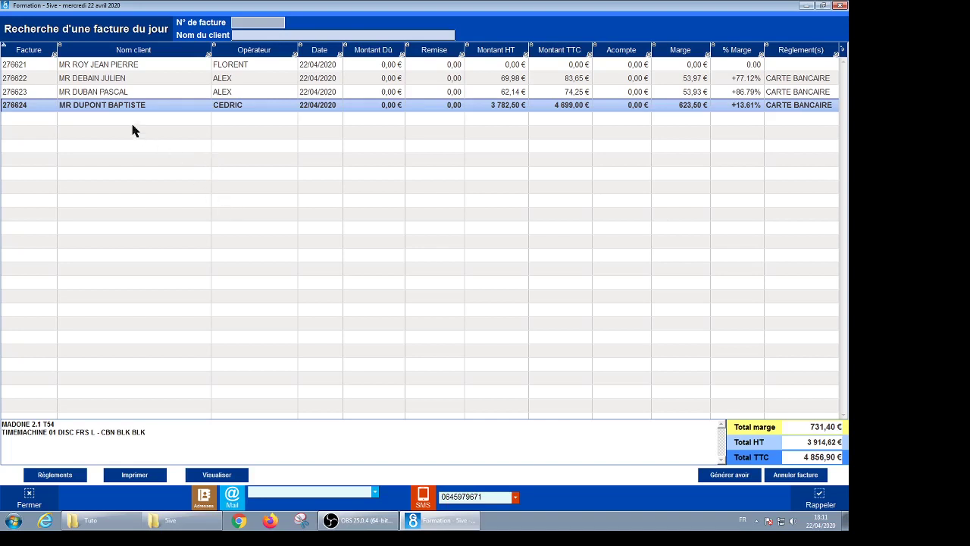
pyautogui.click(201, 476)
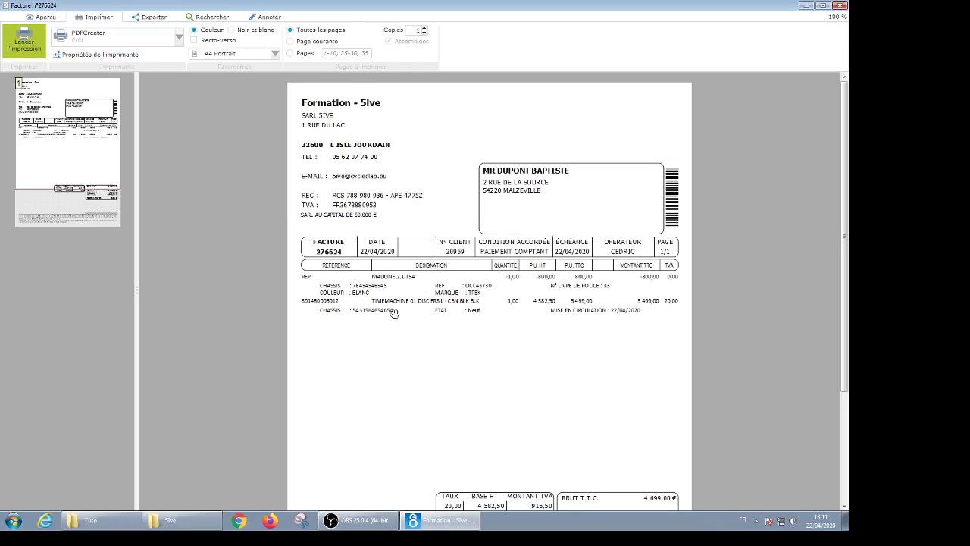
pyautogui.scroll(-1, 457, 337)
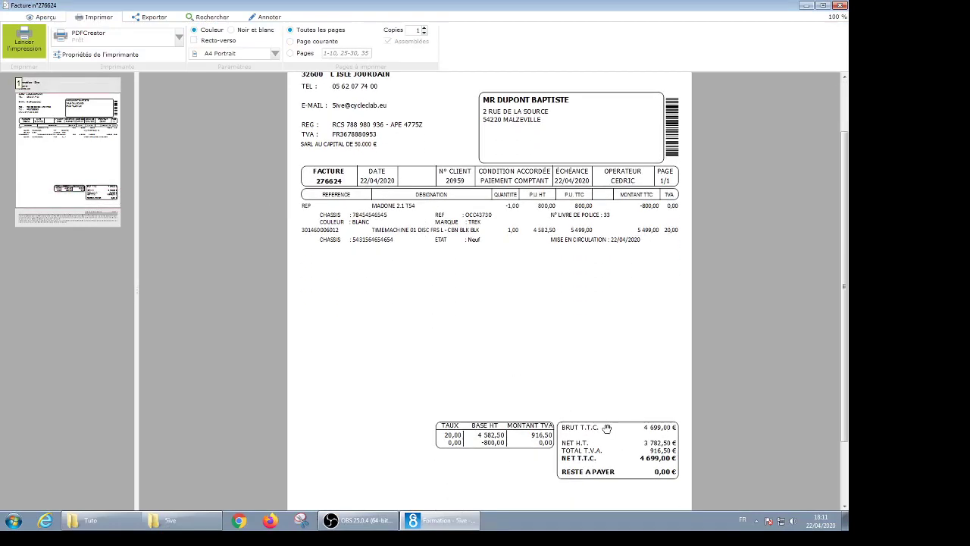
pyautogui.scroll(-3, 606, 429)
pyautogui.scroll(3, 598, 397)
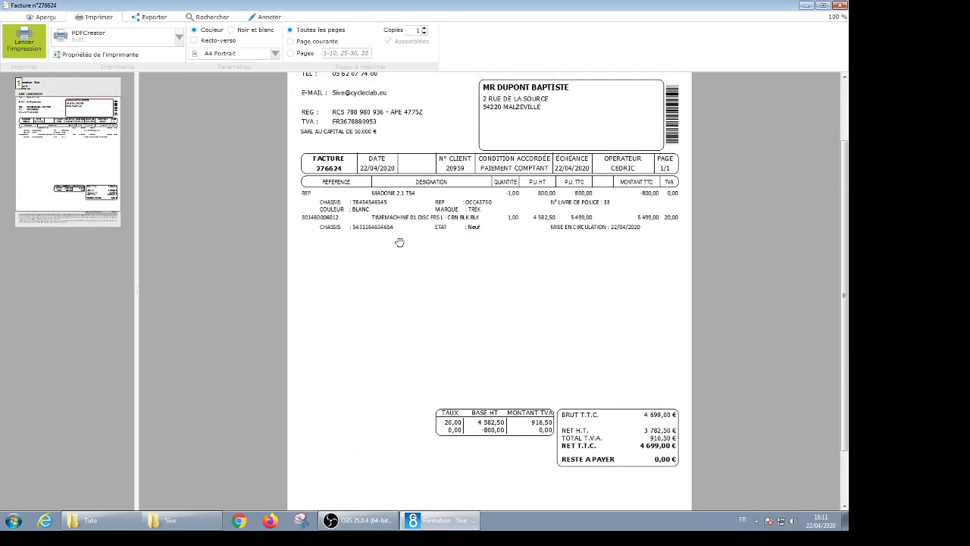
pyautogui.click(841, 6)
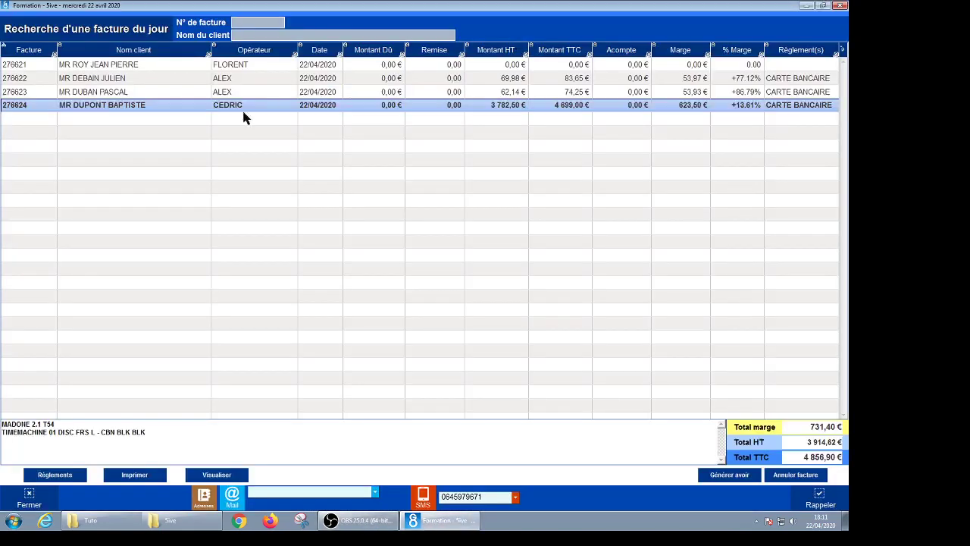
pyautogui.click(30, 497)
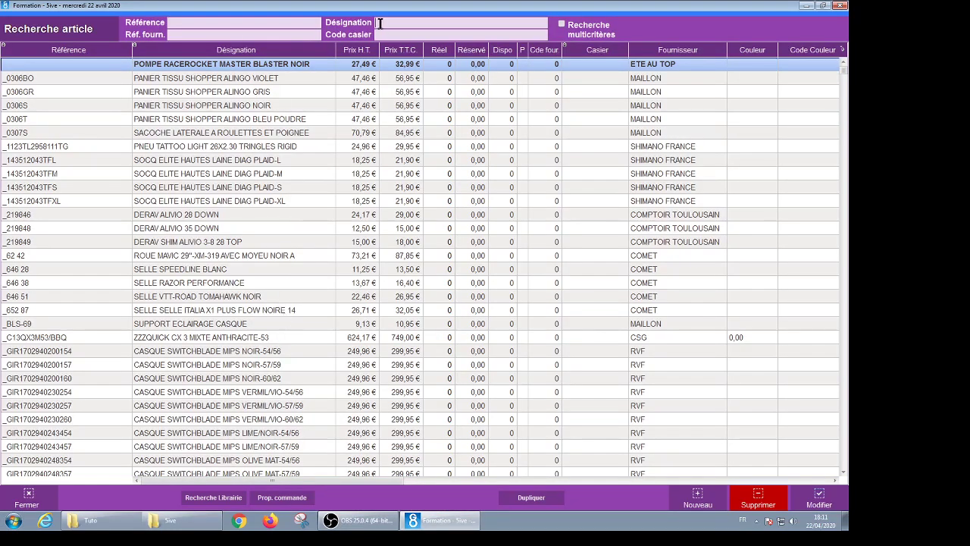
# Step: Search articles by designation MADONE 2.1 T54 and open the OCC43730 record
pyautogui.click(379, 23)
pyautogui.write('MADONE 2.')
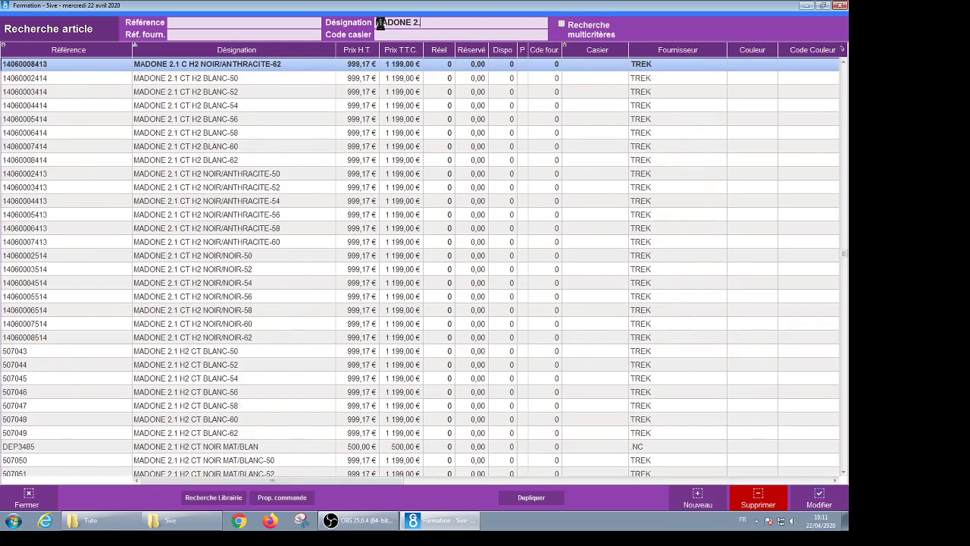
pyautogui.write('1 T54')
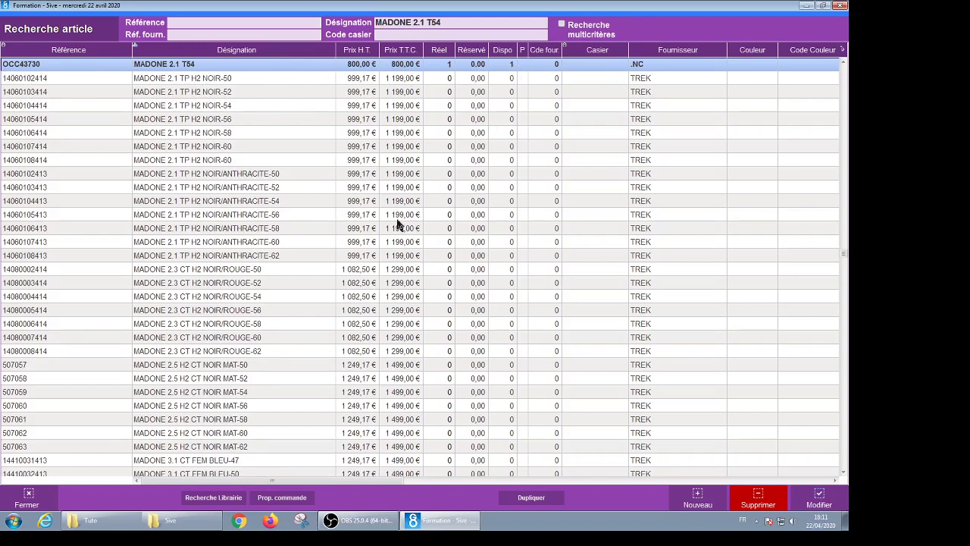
pyautogui.press('Return')
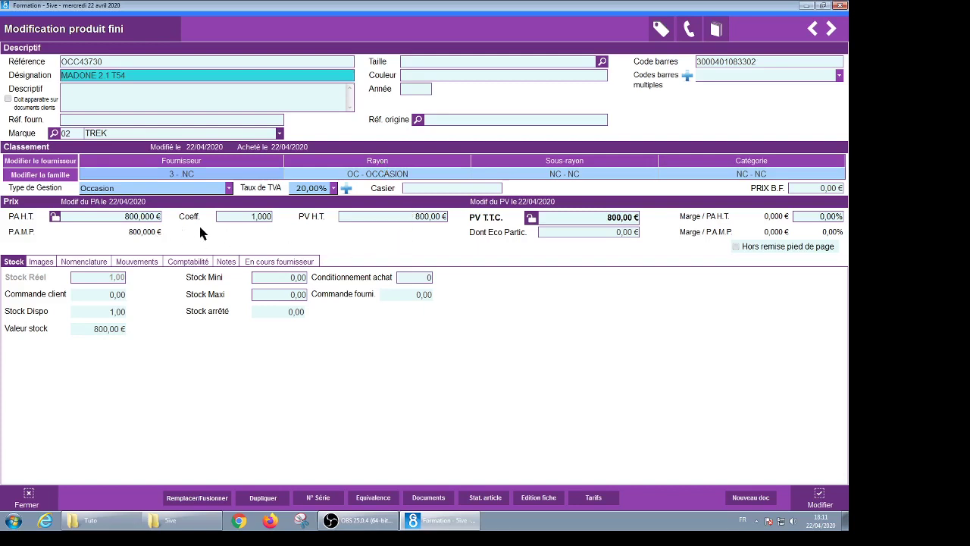
# Step: Change the used bike's PV T.T.C. from 800 to 1200 and save it with Modifier
pyautogui.click(606, 220)
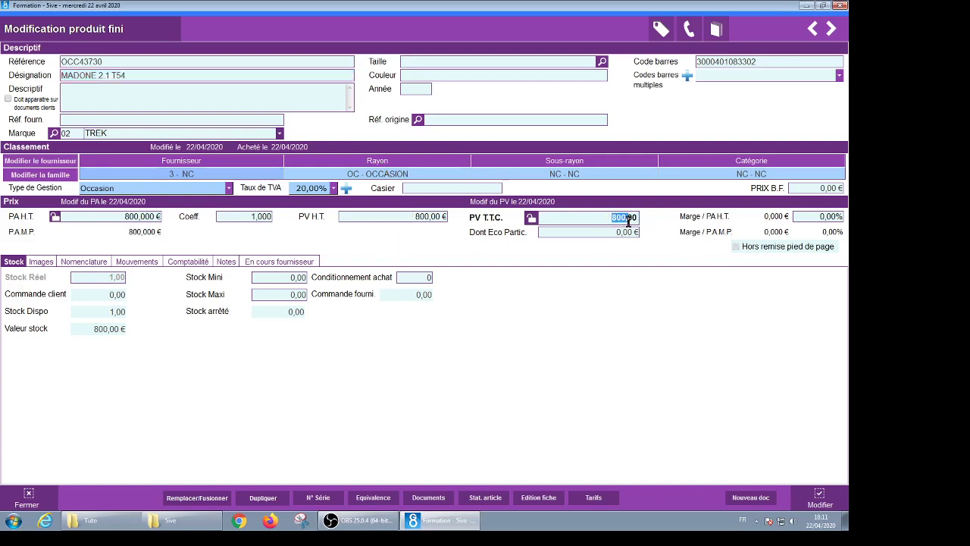
pyautogui.write('1200')
pyautogui.press('BackSpace')
pyautogui.press('BackSpace')
pyautogui.press('BackSpace')
pyautogui.write('800')
pyautogui.doubleClick(634, 217)
pyautogui.write('9')
pyautogui.press('BackSpace')
pyautogui.press('BackSpace')
pyautogui.write('1200')
pyautogui.click(820, 496)
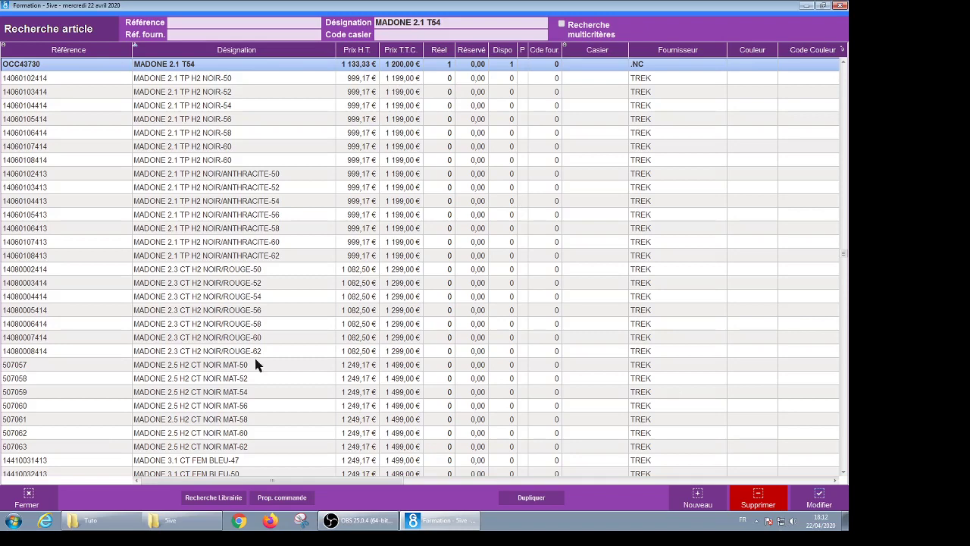
# Step: Close the article list, create a new Facture and pick its client from Liste Clients
pyautogui.click(29, 496)
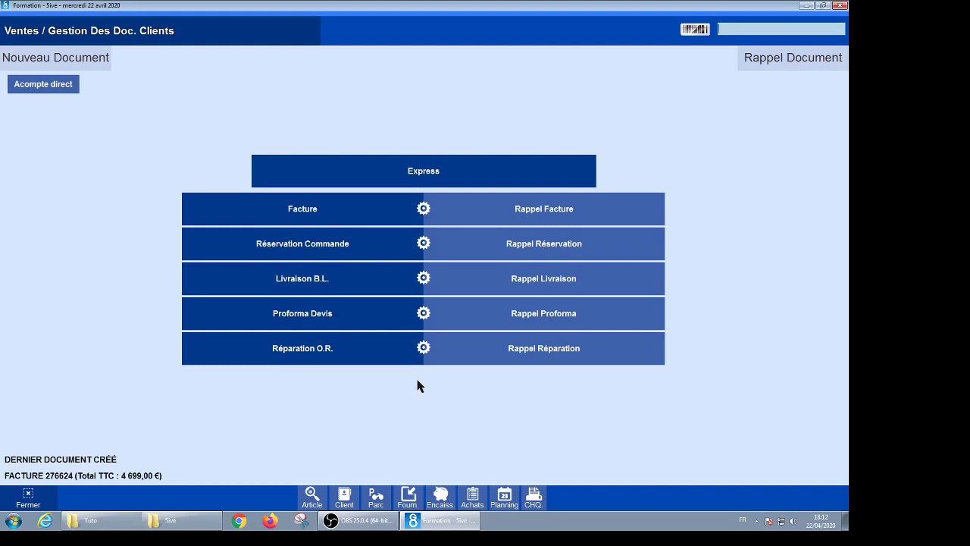
pyautogui.click(308, 214)
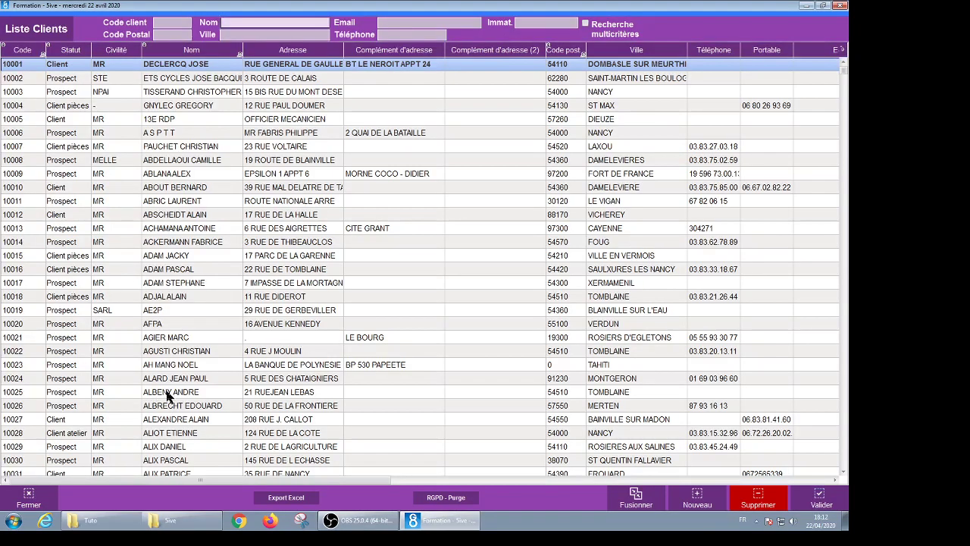
pyautogui.doubleClick(200, 392)
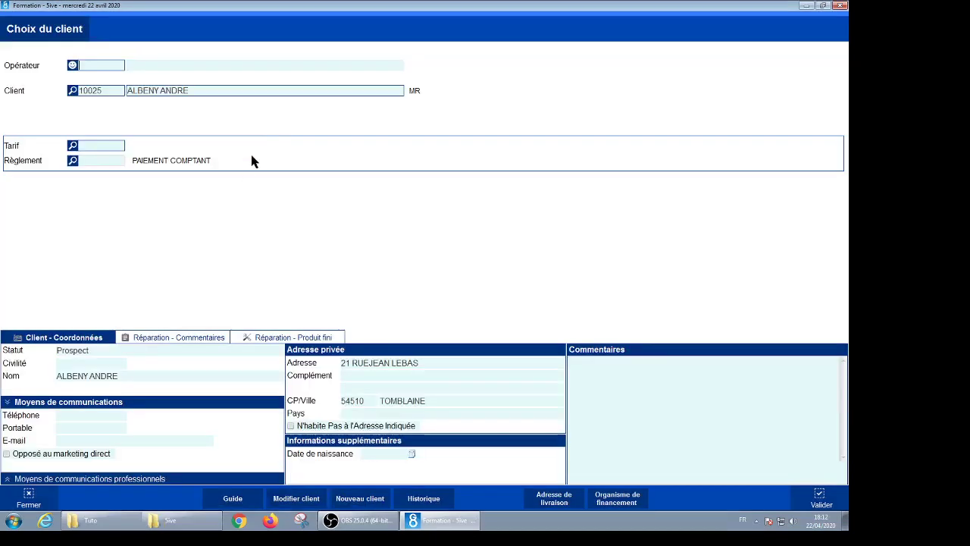
pyautogui.press('Return')
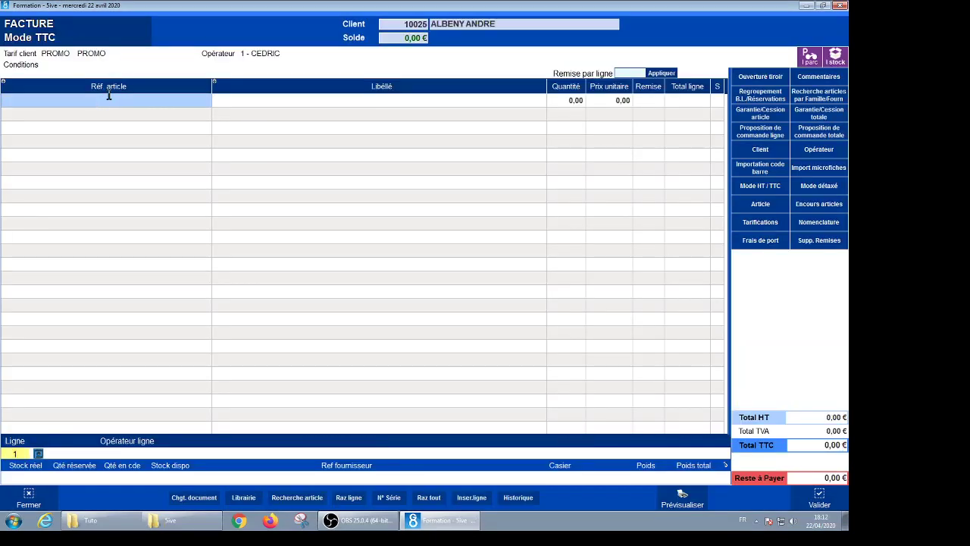
# Step: Search article references for OCC4 and add the used MADONE 2.1 T54 (OCC43730)
pyautogui.write('OC')
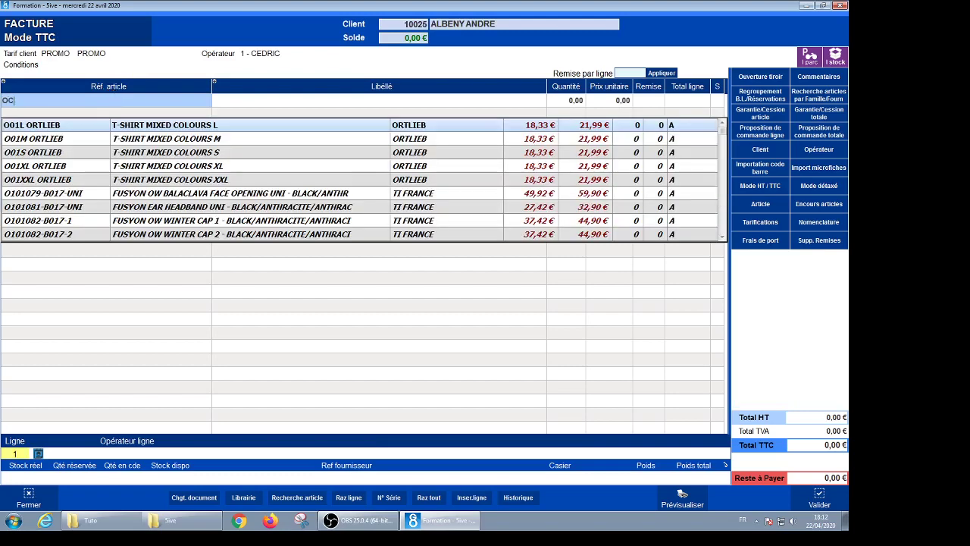
pyautogui.write('C4')
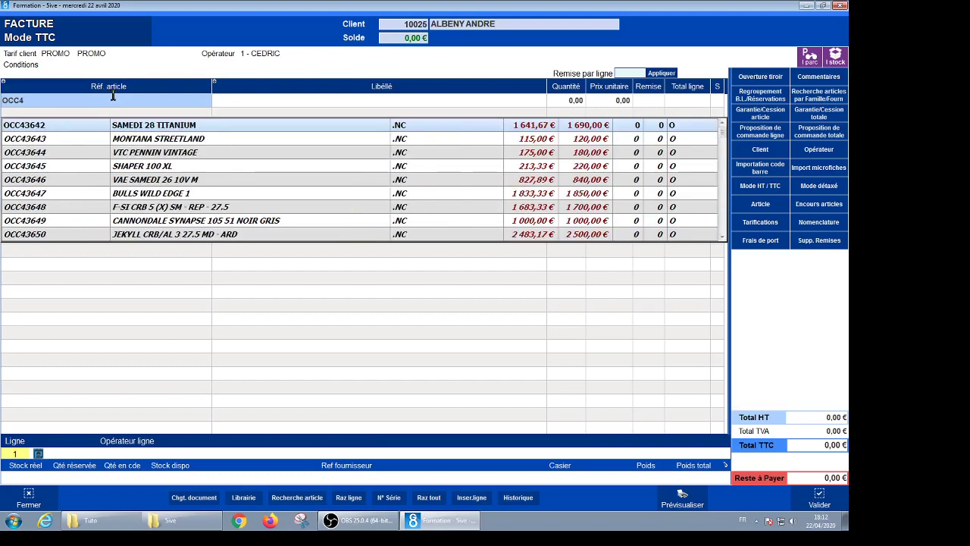
pyautogui.scroll(-2, 141, 195)
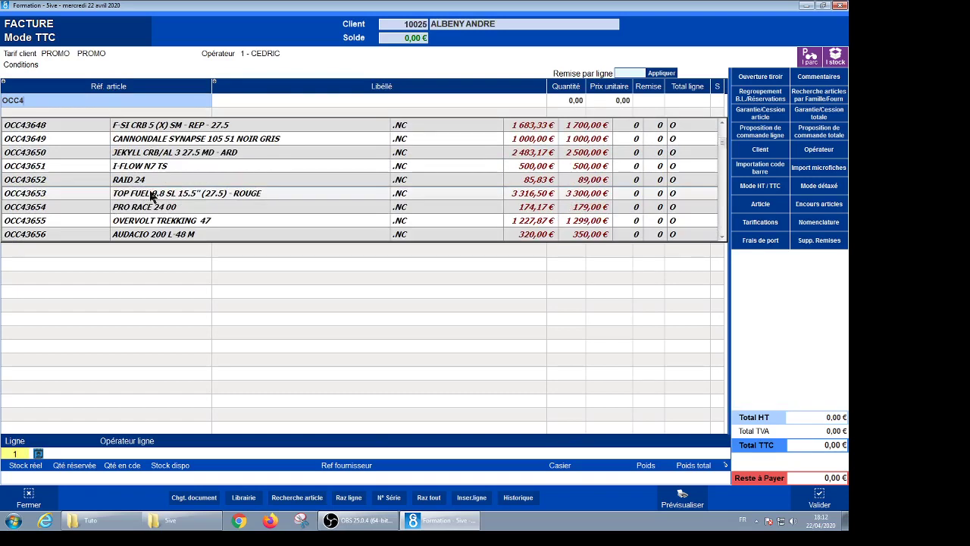
pyautogui.scroll(-3, 152, 195)
pyautogui.scroll(-6, 154, 197)
pyautogui.scroll(-5, 155, 197)
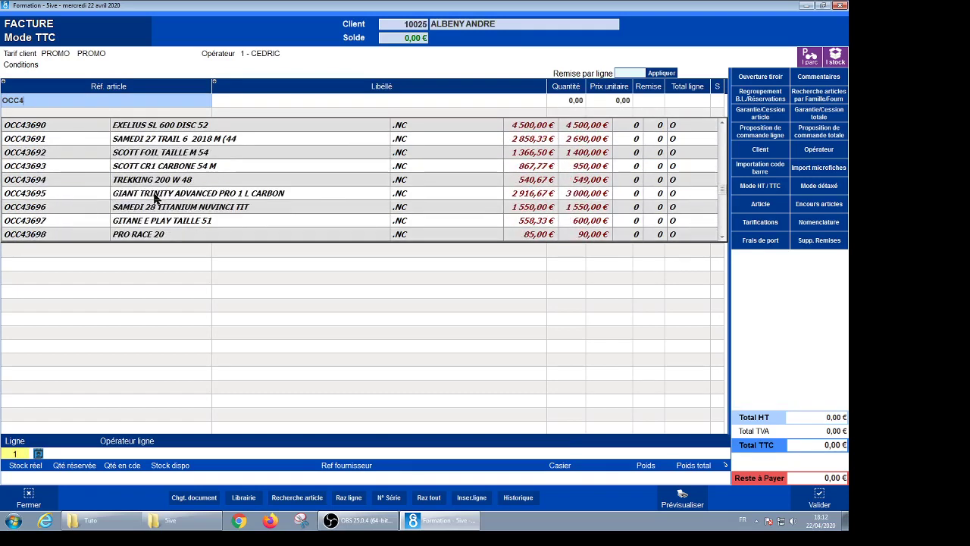
pyautogui.scroll(-3, 155, 197)
pyautogui.scroll(-3, 155, 197)
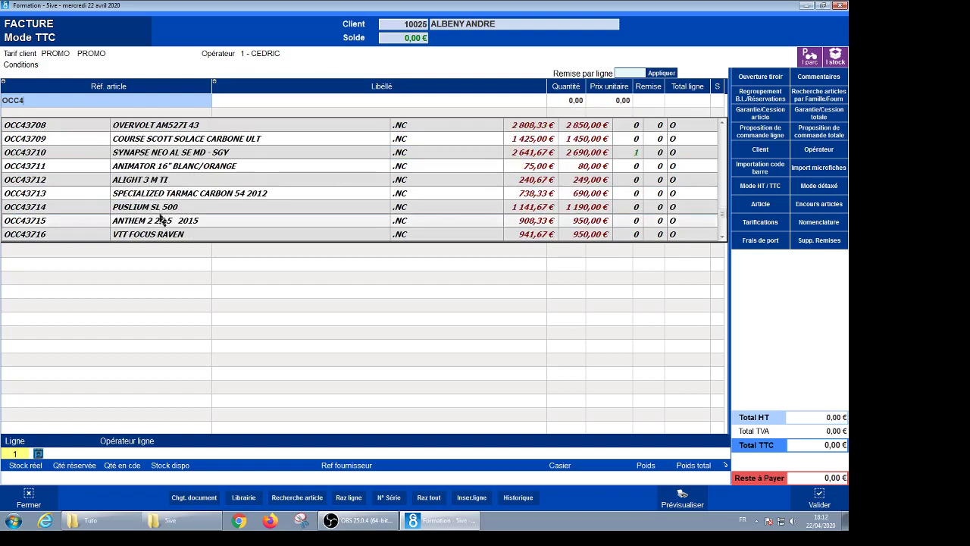
pyautogui.scroll(-5, 156, 218)
pyautogui.click(151, 234)
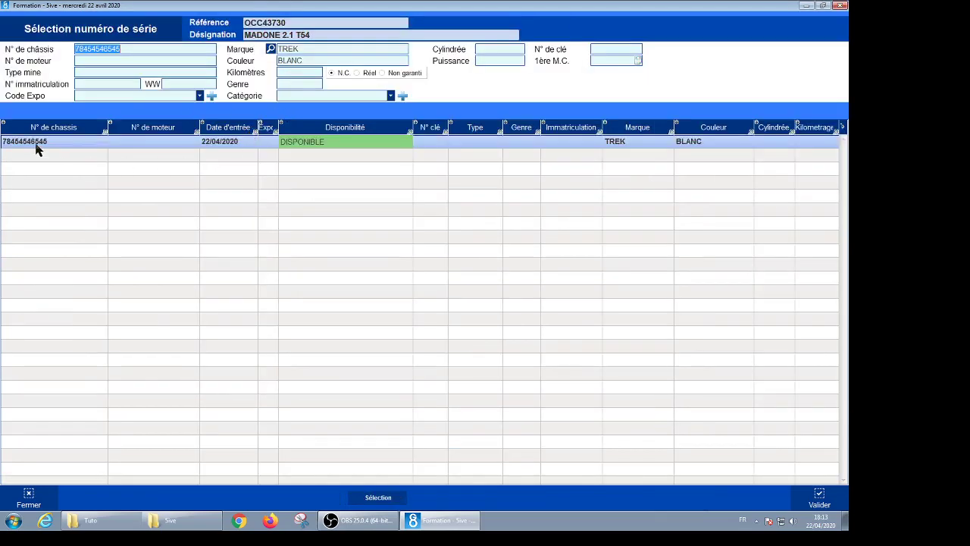
# Step: Assign the bike's chassis number, acknowledge the trade-in notice, and validate the 1 200,00 € invoice
pyautogui.click(87, 148)
pyautogui.click(820, 494)
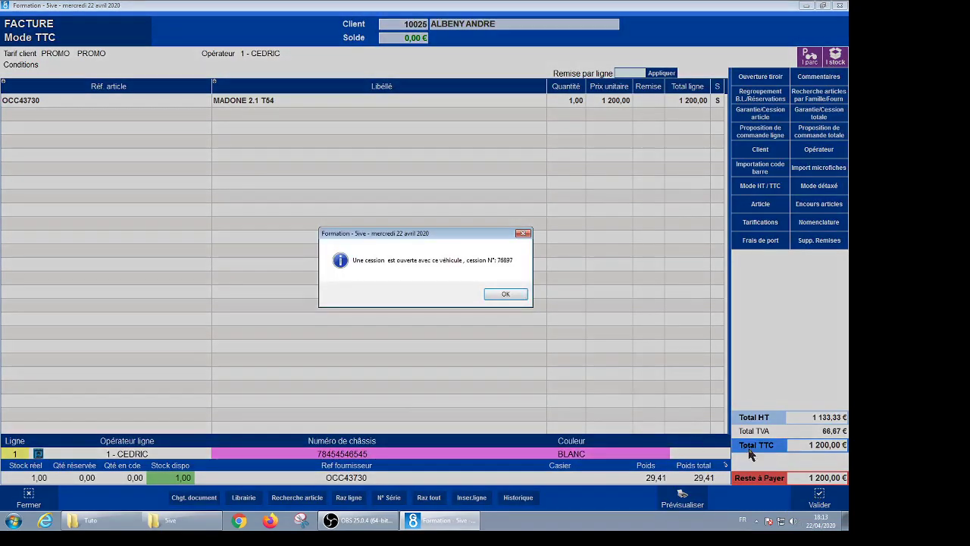
pyautogui.click(520, 297)
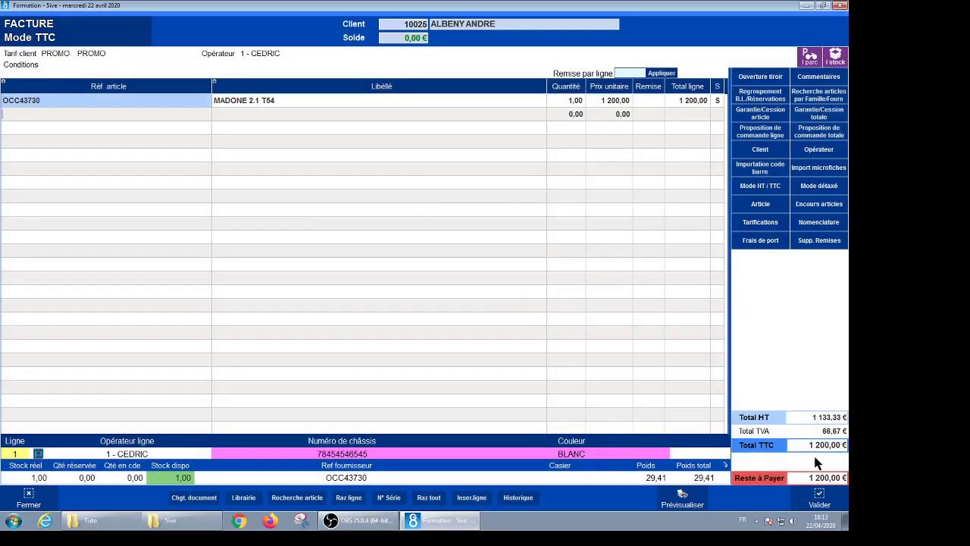
pyautogui.click(818, 498)
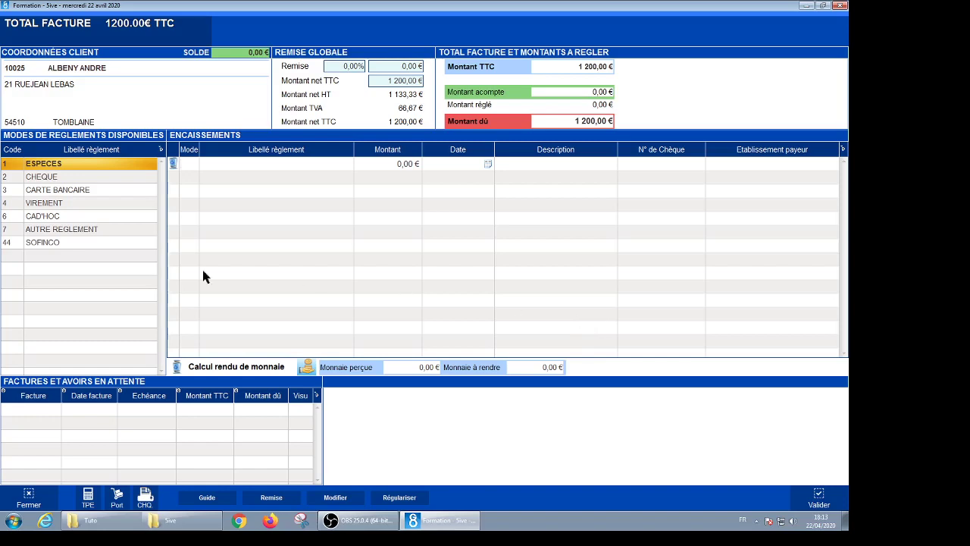
# Step: Pay the full 1 200,00 € by CARTE BANCAIRE and save the invoice with Valider sans éditer
pyautogui.doubleClick(44, 191)
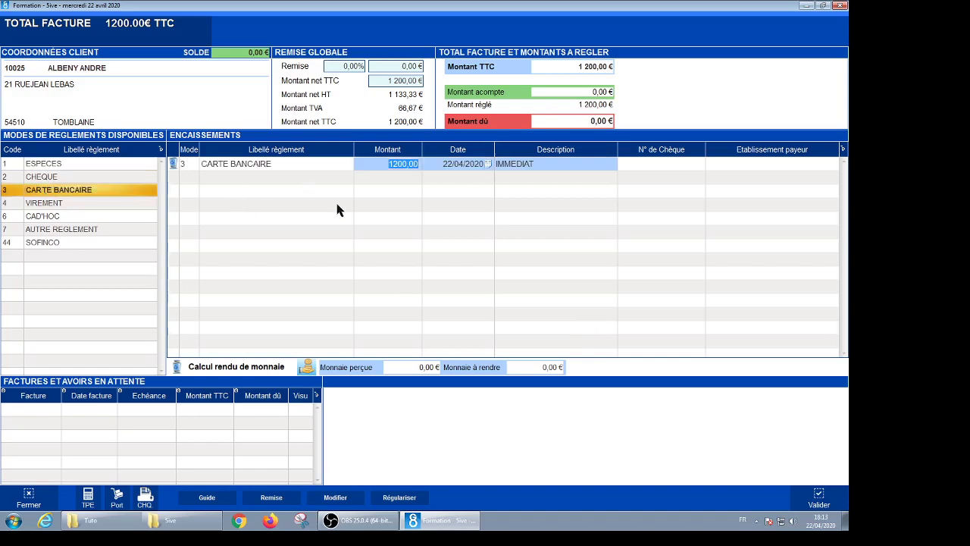
pyautogui.click(818, 498)
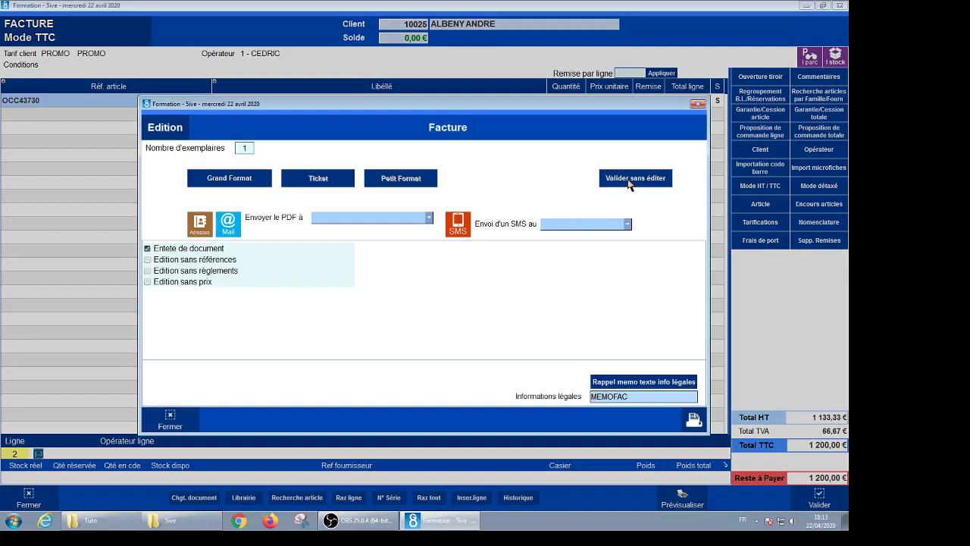
pyautogui.click(630, 182)
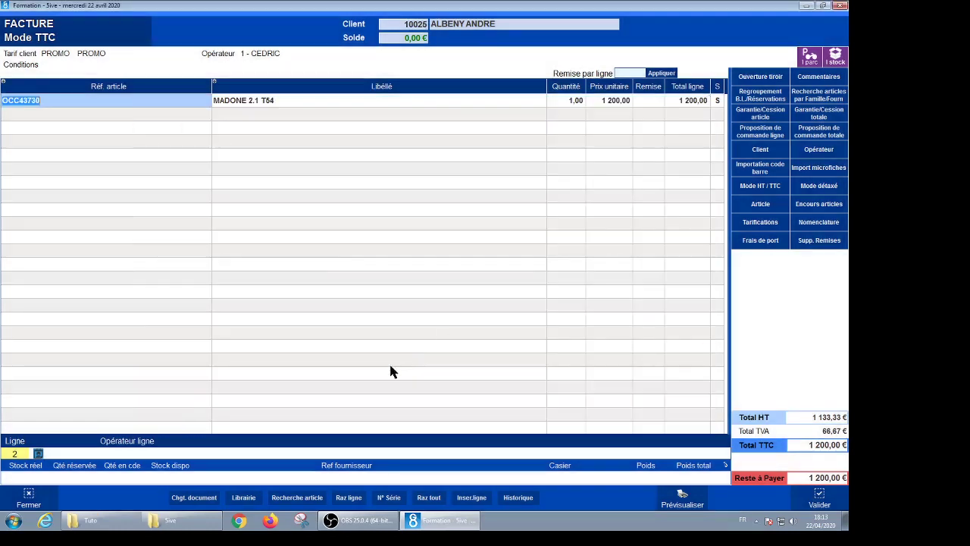